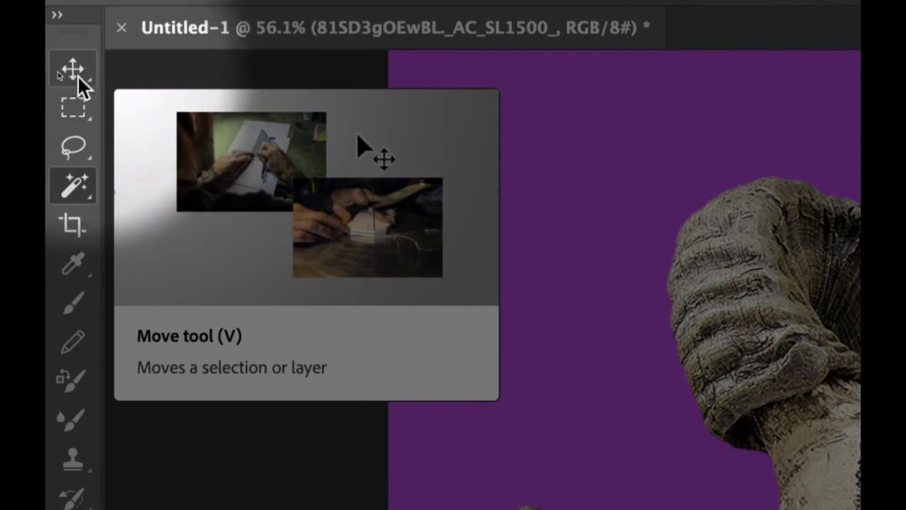
Activate the Move tool and shift the ram skull layer toward the upper-right corner of the purple canvas
click(74, 71)
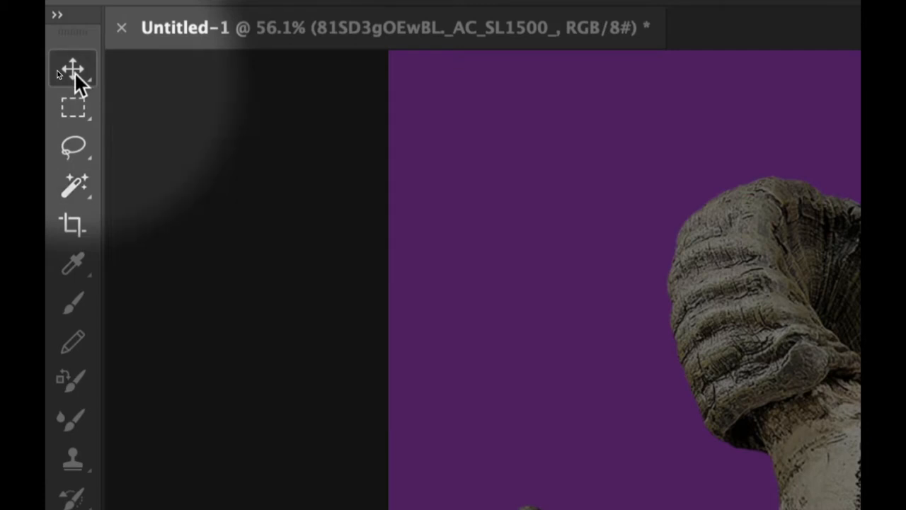
right_click(75, 77)
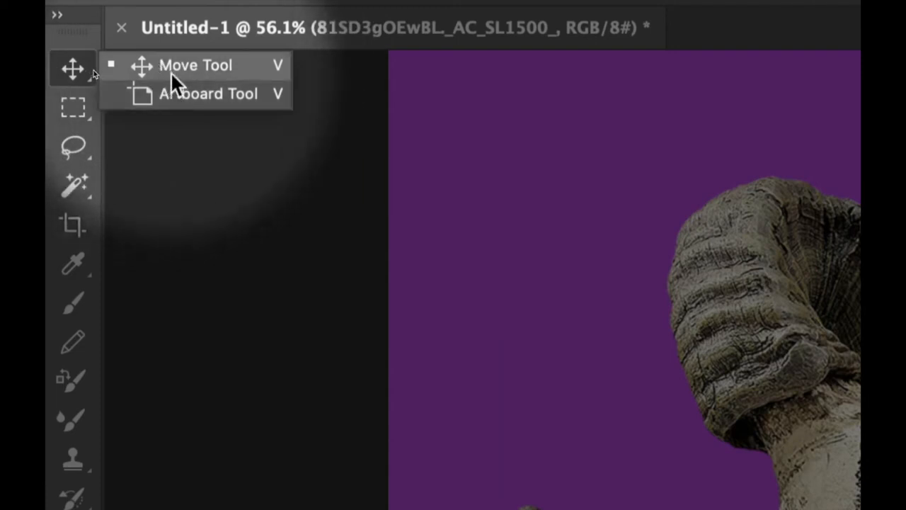
click(170, 72)
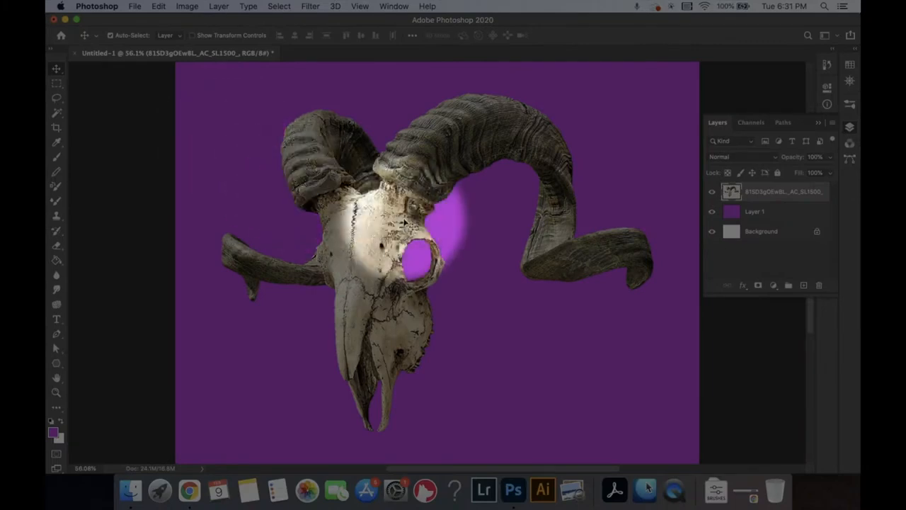
drag(439, 225, 616, 163)
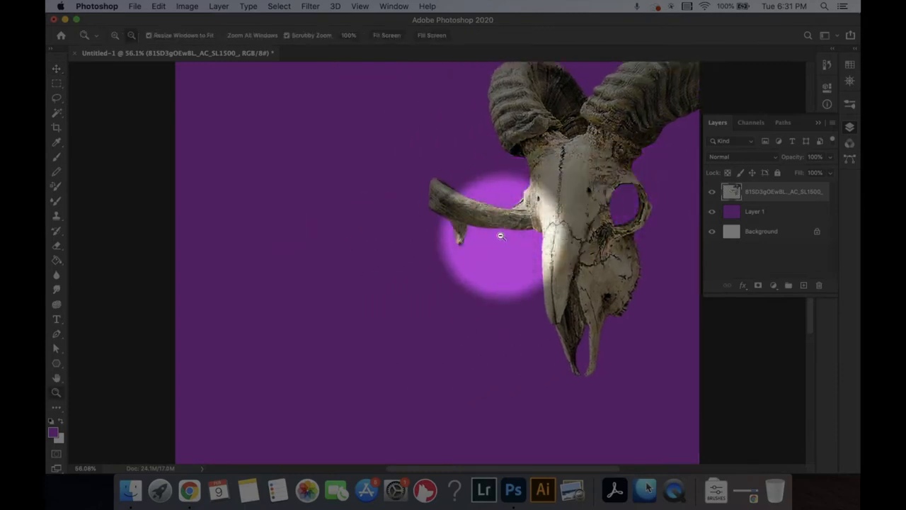
Move the ram skull back to the centre of the purple canvas
drag(510, 233, 484, 239)
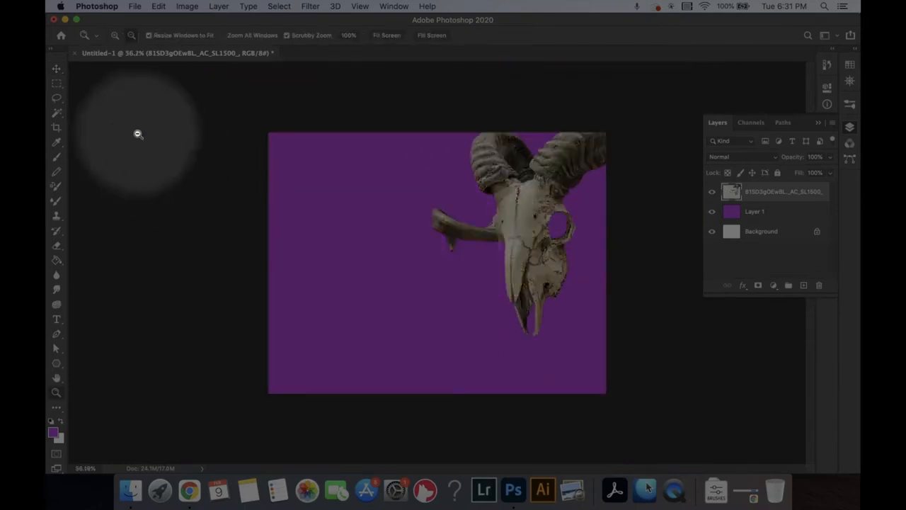
key(v)
drag(519, 177, 393, 243)
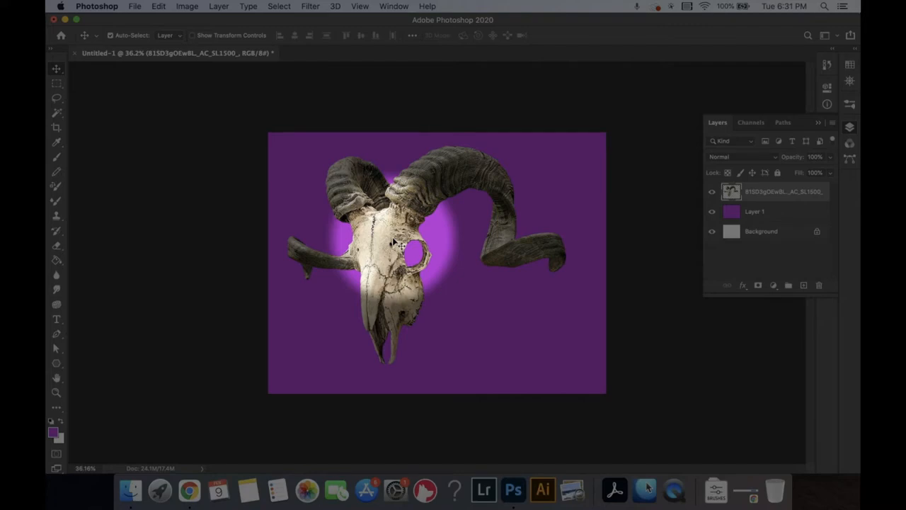
drag(399, 245, 425, 263)
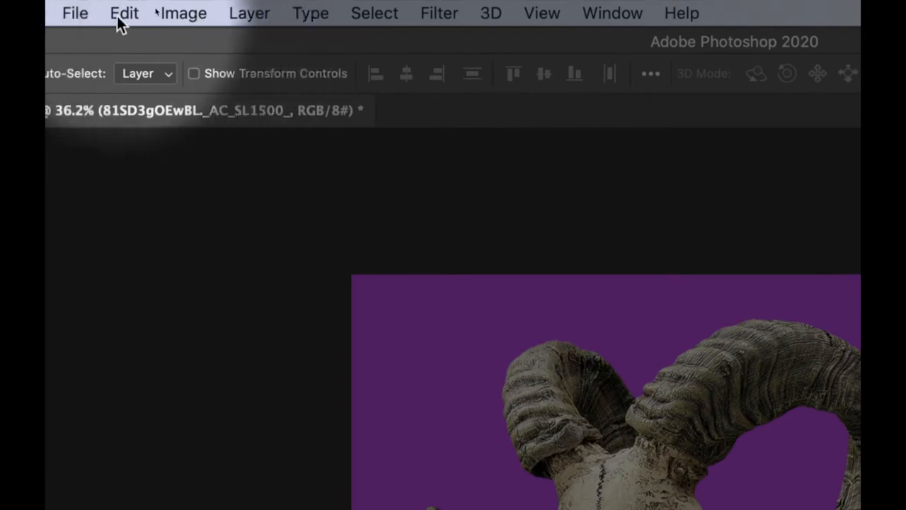
Flip the ram skull layer horizontally
click(114, 16)
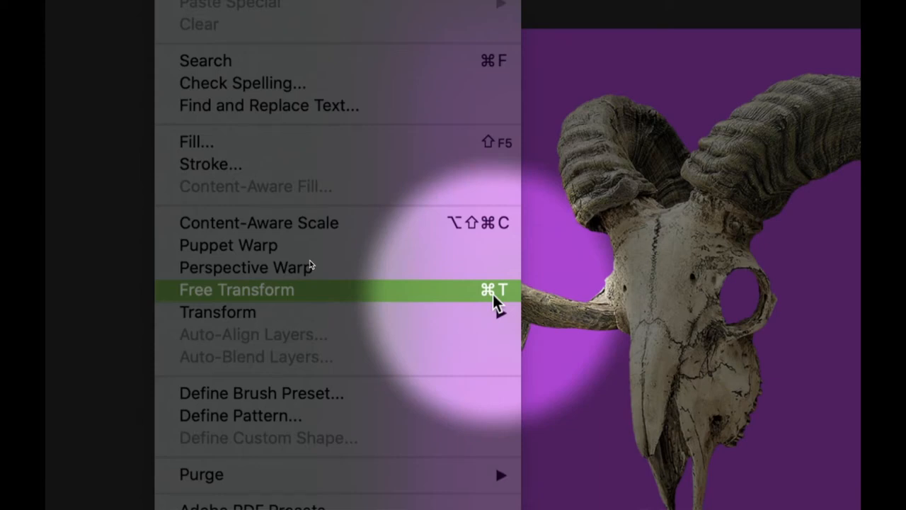
mouse_move(452, 318)
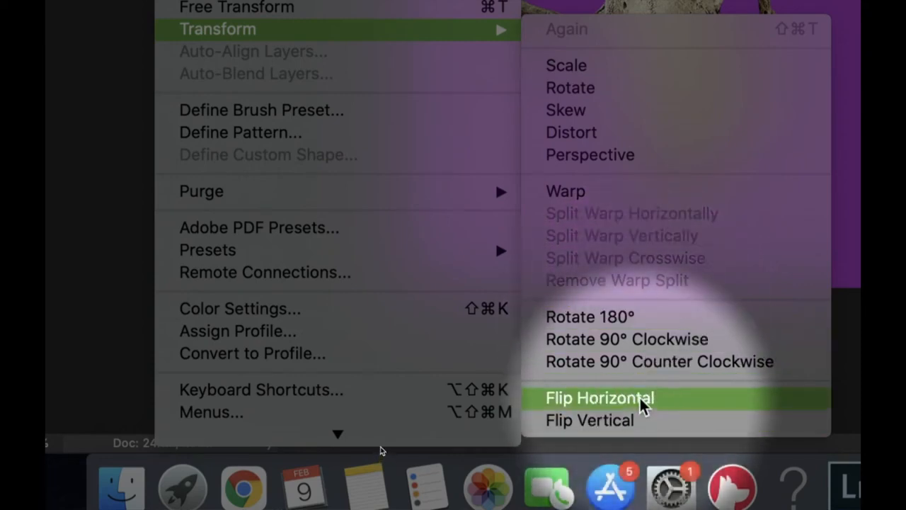
click(645, 400)
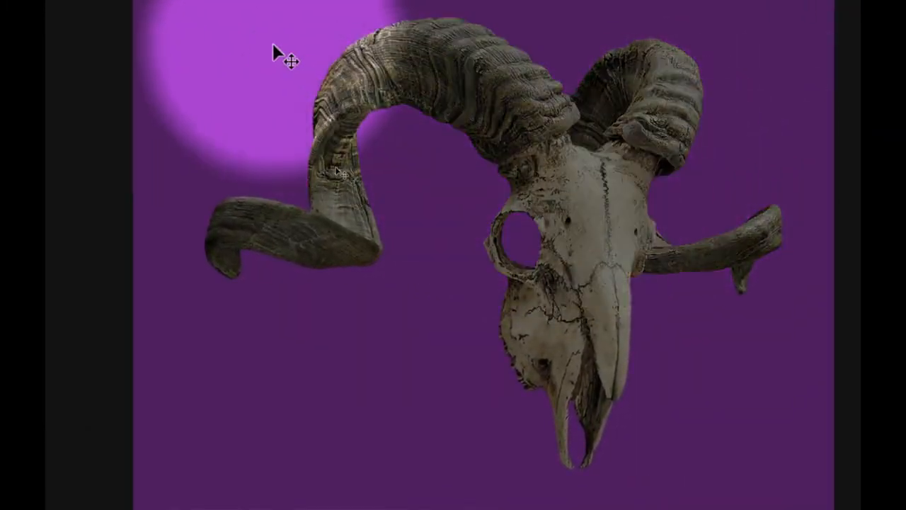
Try scaling the skull with Free Transform, both proportionally and squeezed in width, and undo the last distortions
key(ctrl+t)
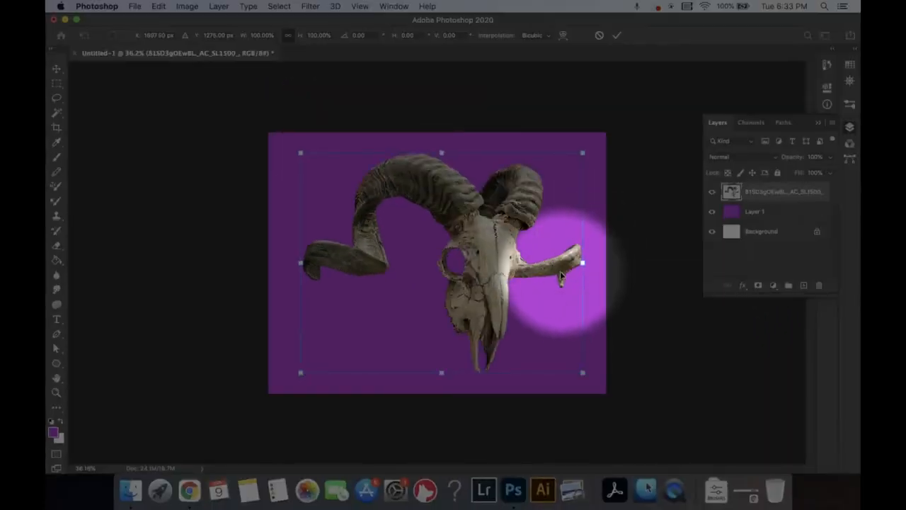
mouse_move(514, 254)
mouse_down()
mouse_move(525, 253)
mouse_move(516, 254)
mouse_up()
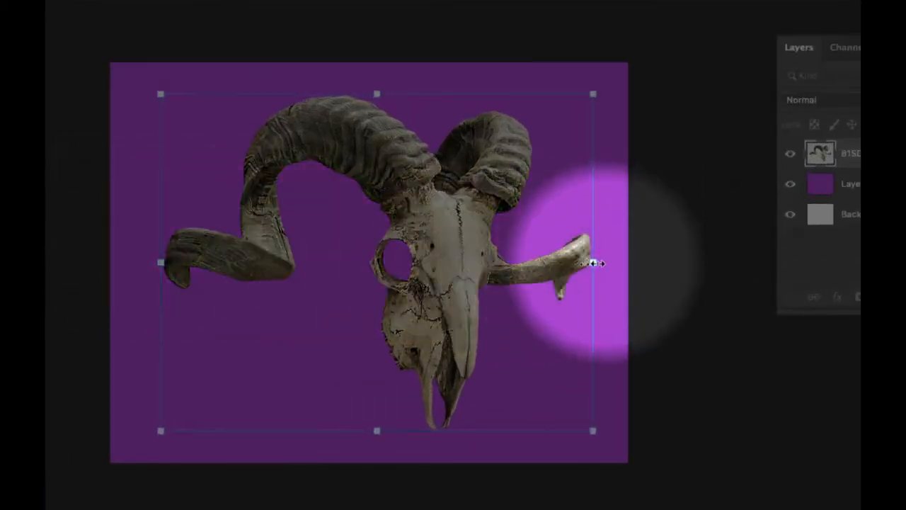
drag(593, 263, 468, 260)
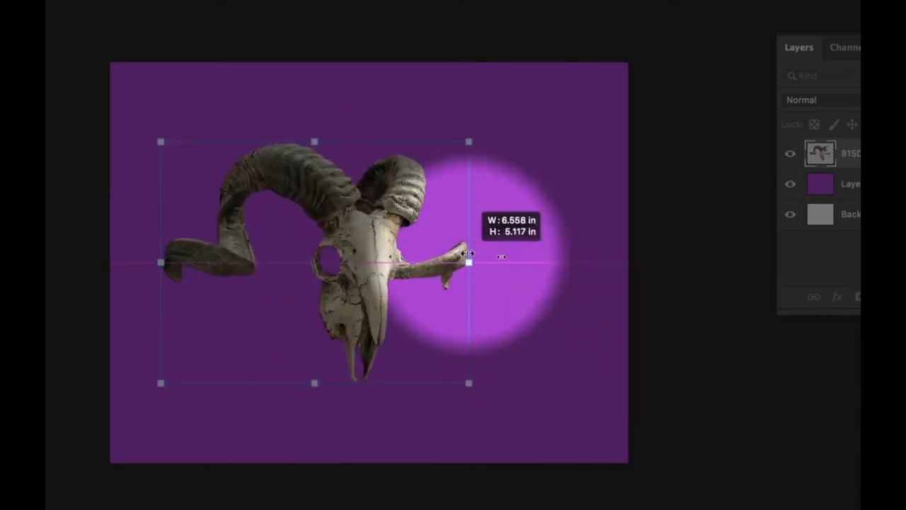
drag(468, 381, 271, 388)
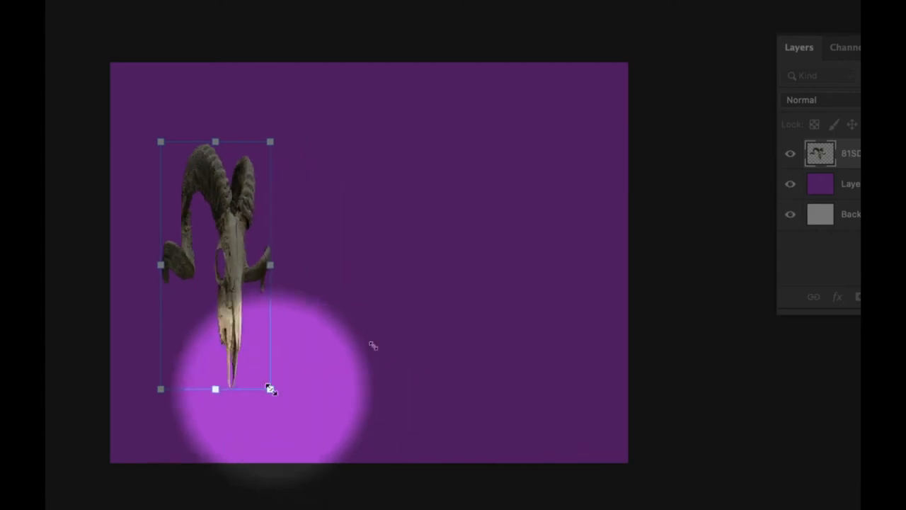
drag(269, 265, 537, 266)
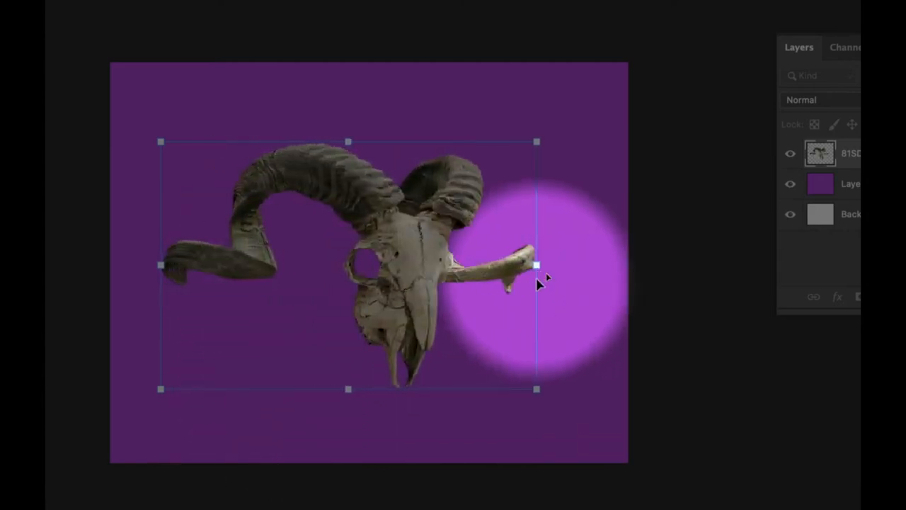
key(super+z)
key(super+z)
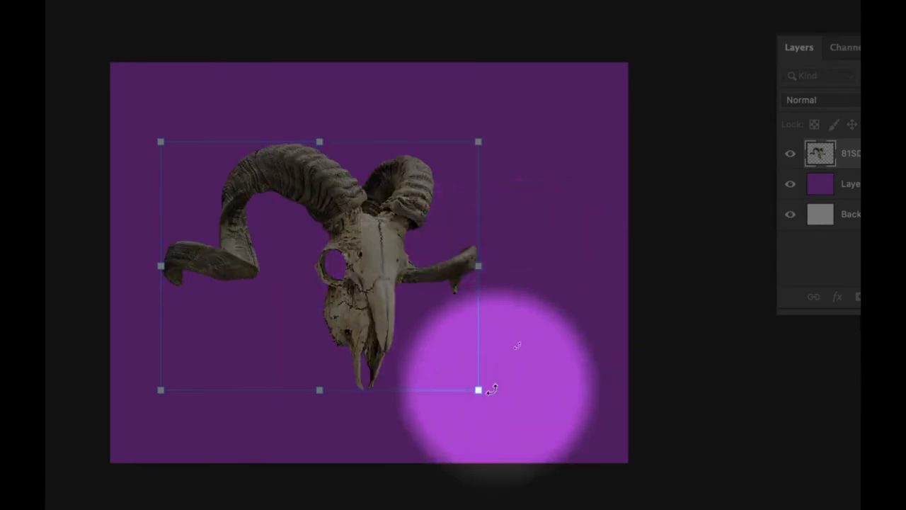
Try enlarging, shrinking and repositioning the skull within the transform, ending at 63.02% scale, and cancel the transform
drag(480, 389, 547, 426)
drag(424, 311, 457, 272)
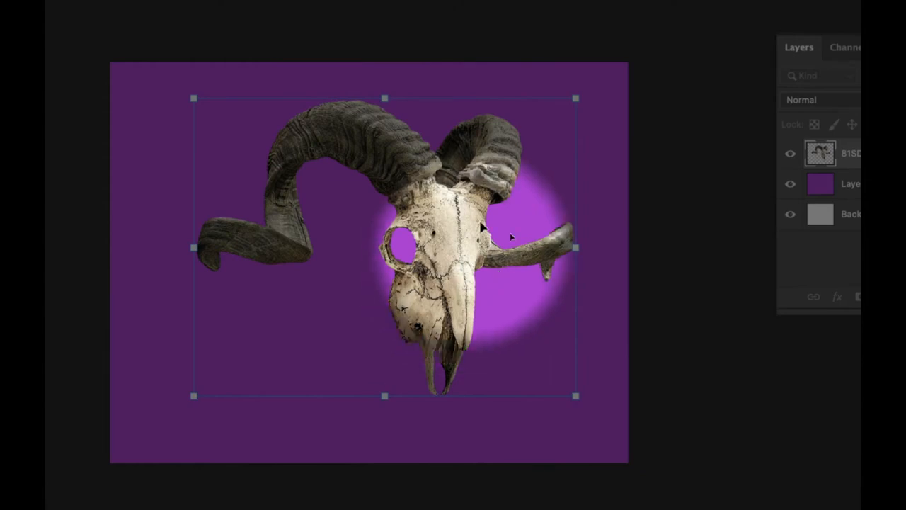
drag(577, 96, 466, 184)
drag(435, 222, 456, 194)
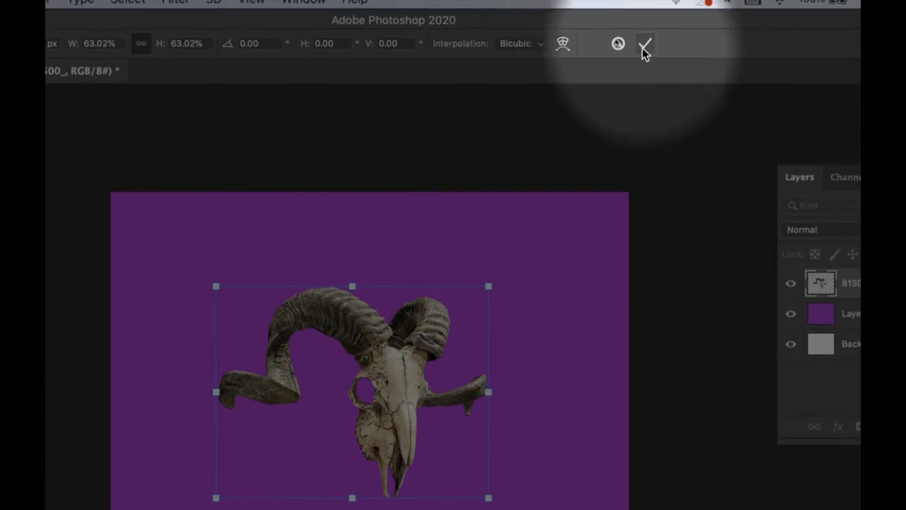
click(618, 44)
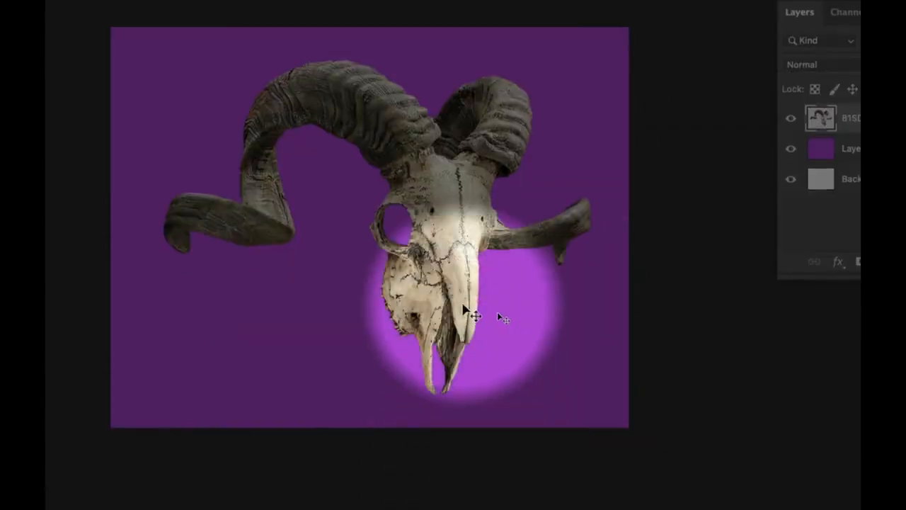
Rotate the skull to about -33.23° and scale it proportionally to about 79.89% with Free Transform
key(ctrl+t)
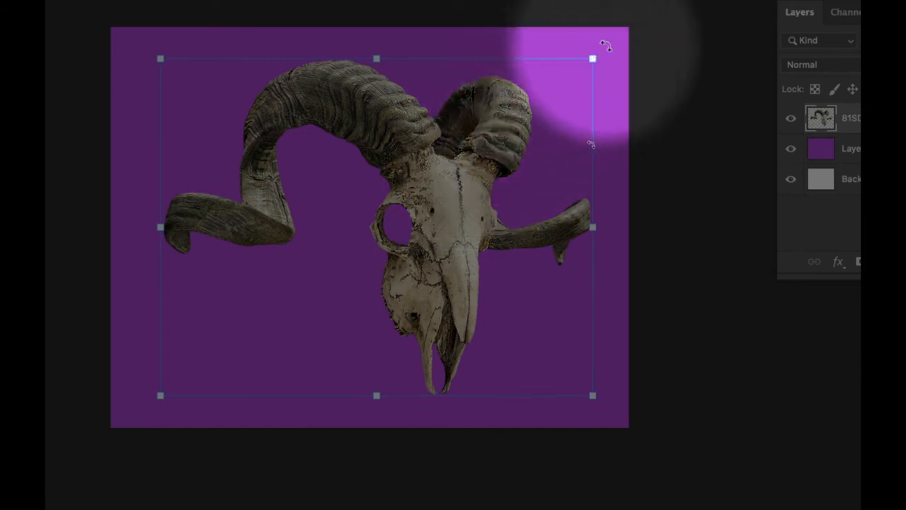
drag(606, 45, 446, 44)
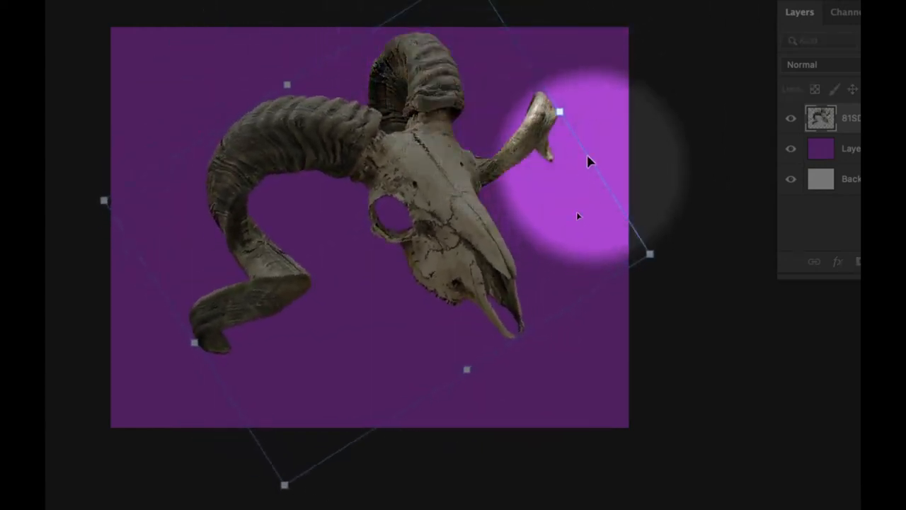
drag(559, 112, 493, 159)
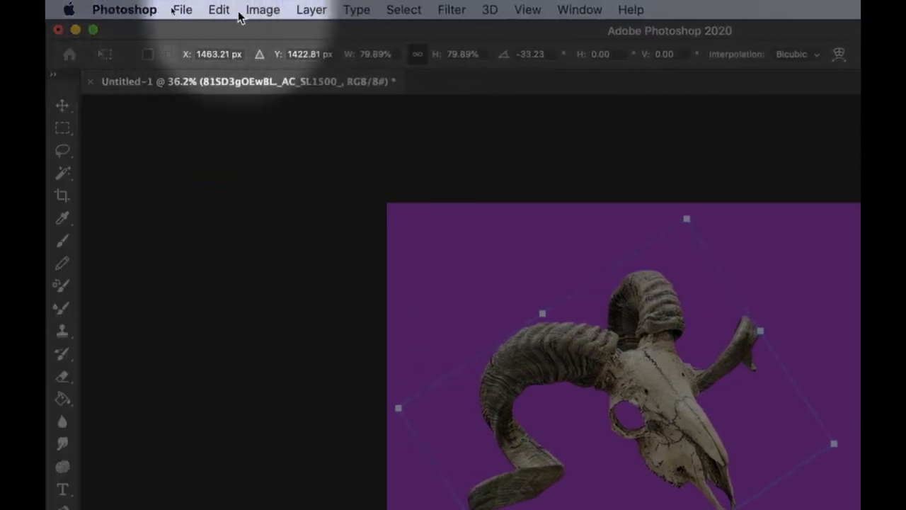
Try warping the skull by pulling its interior, corner points and curve handles, and reset the warp
click(219, 9)
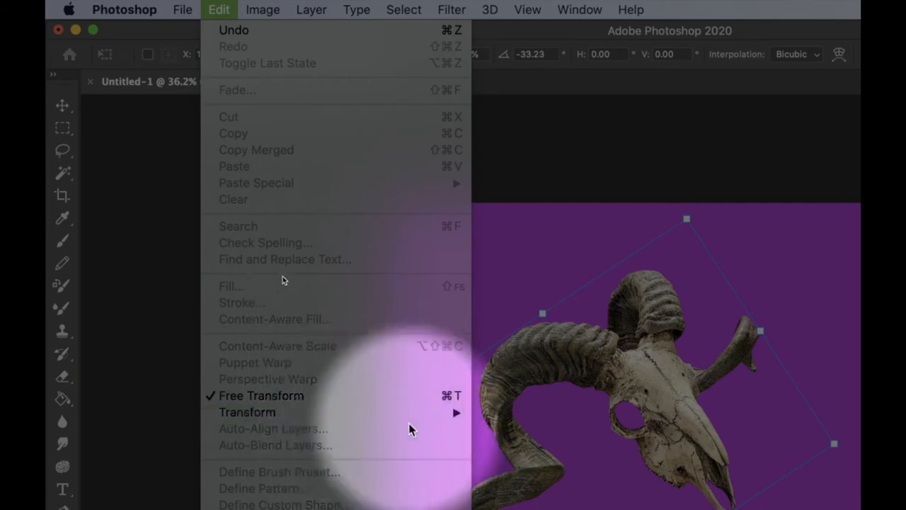
mouse_move(442, 412)
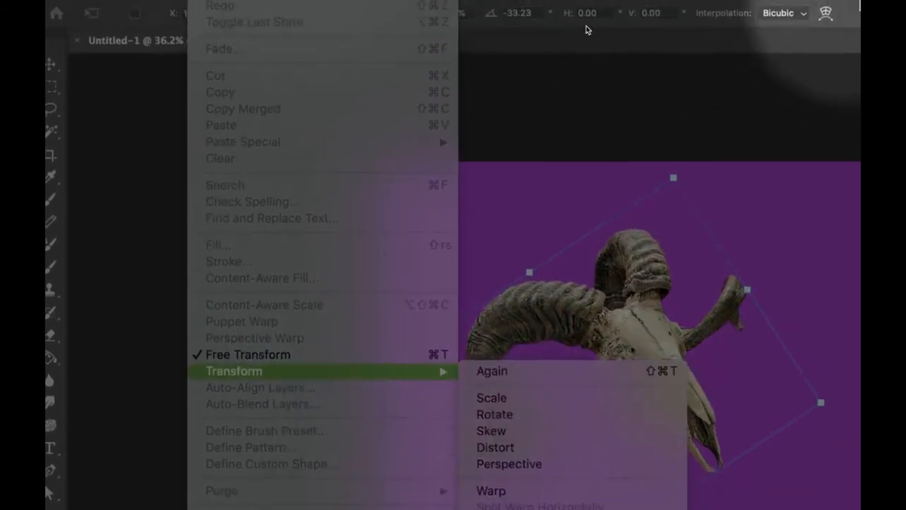
click(822, 17)
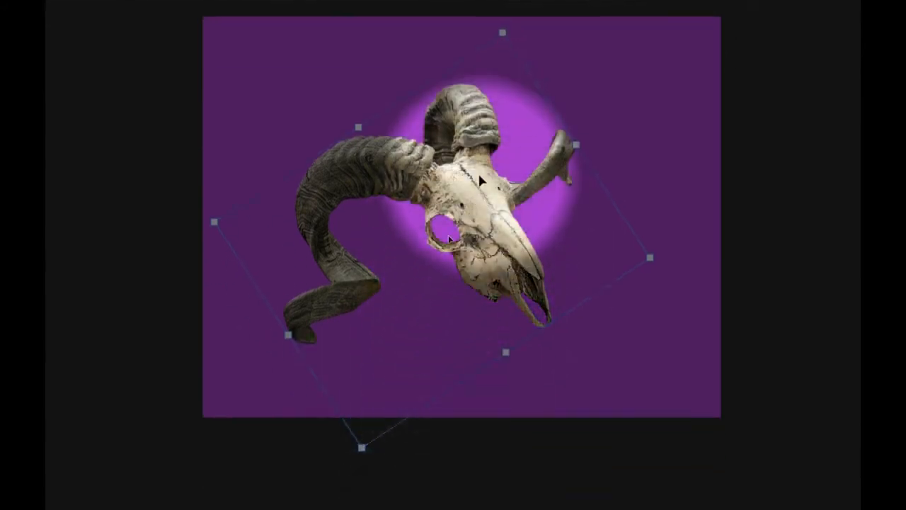
drag(480, 181, 405, 288)
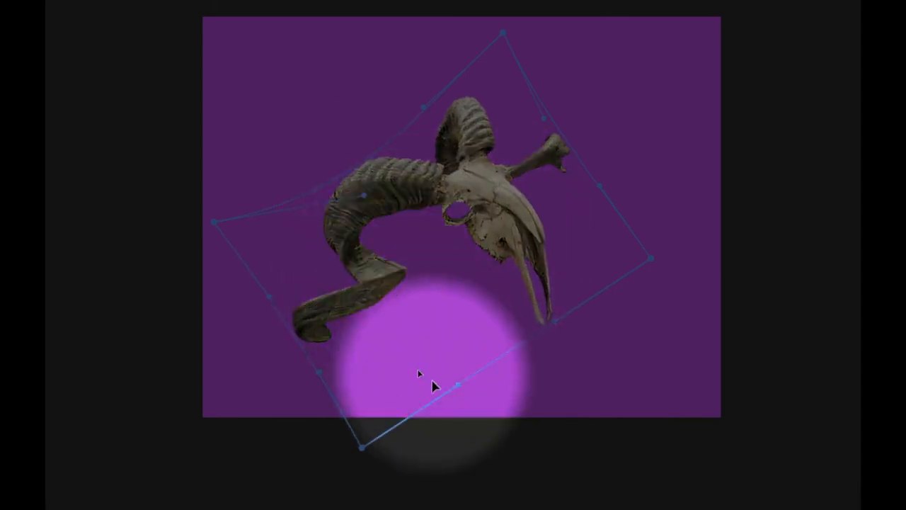
drag(376, 433, 399, 350)
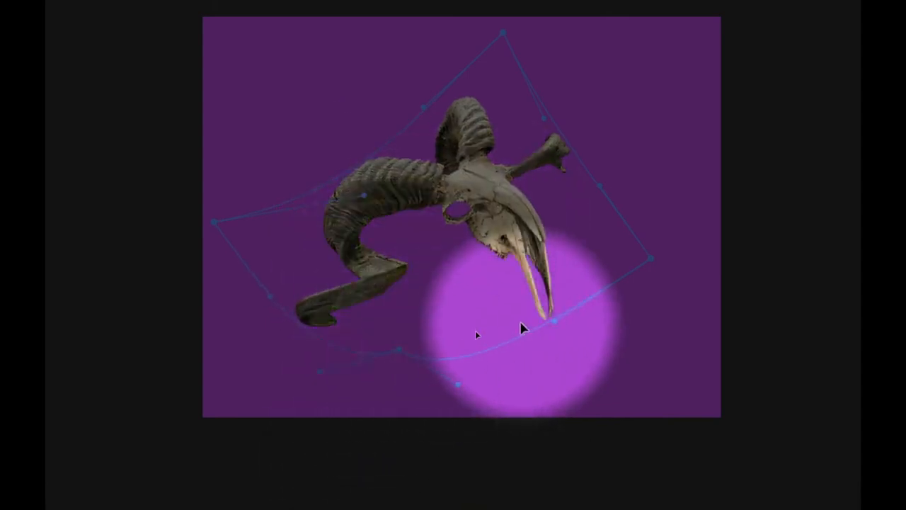
drag(551, 350, 592, 380)
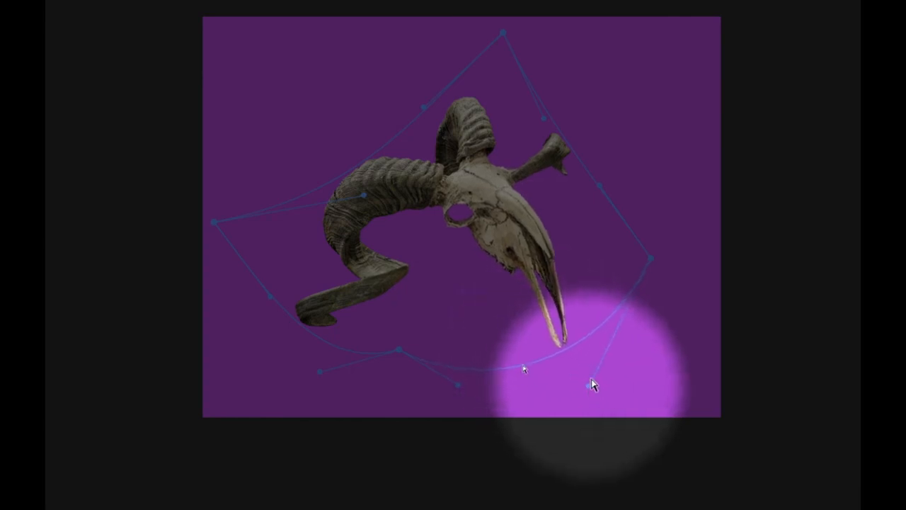
drag(503, 35, 516, 10)
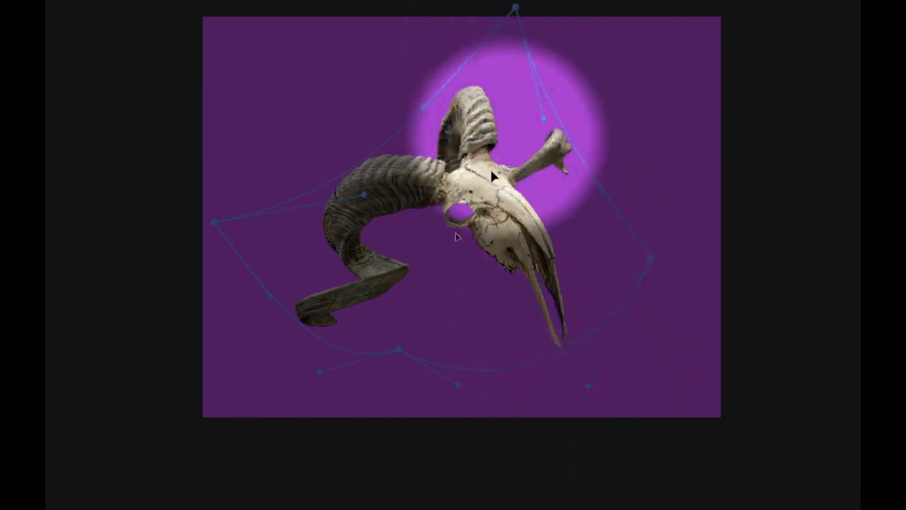
drag(490, 169, 521, 129)
drag(448, 206, 359, 281)
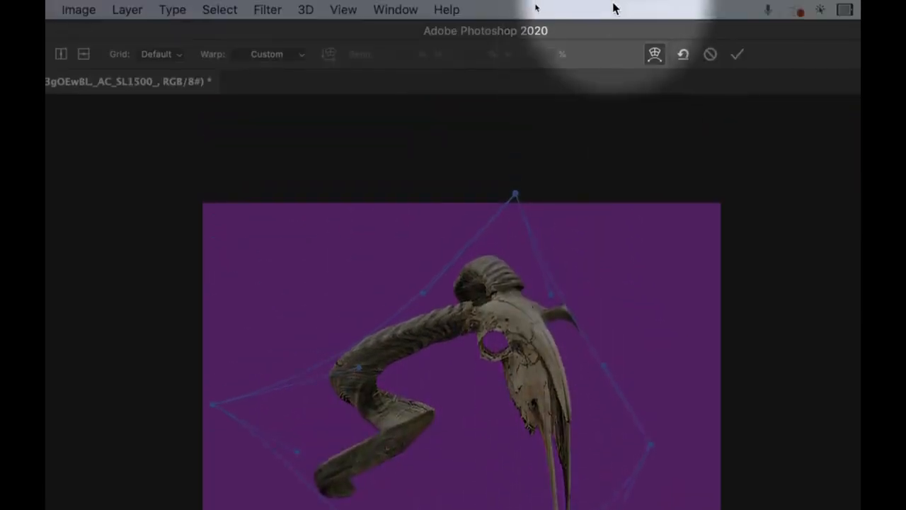
click(686, 57)
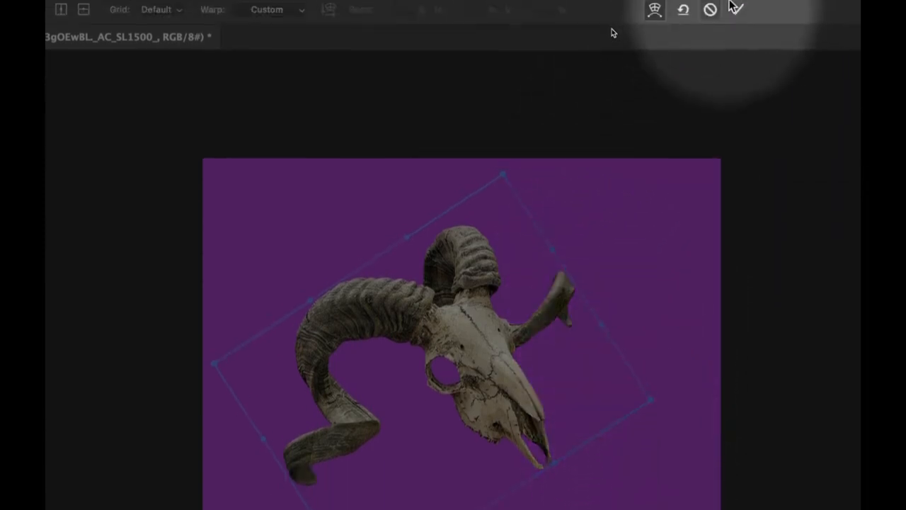
Apply the transform and move the skull slightly up and to the right on the canvas
click(735, 32)
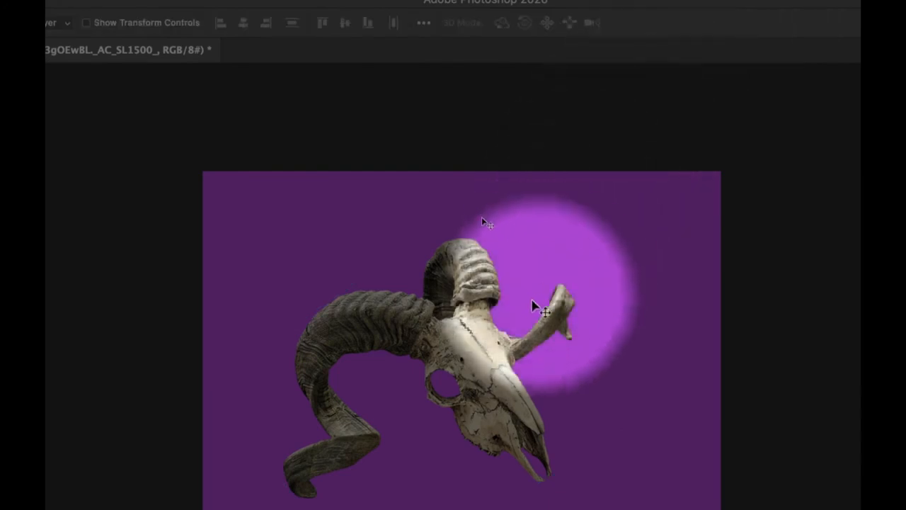
drag(480, 344, 505, 304)
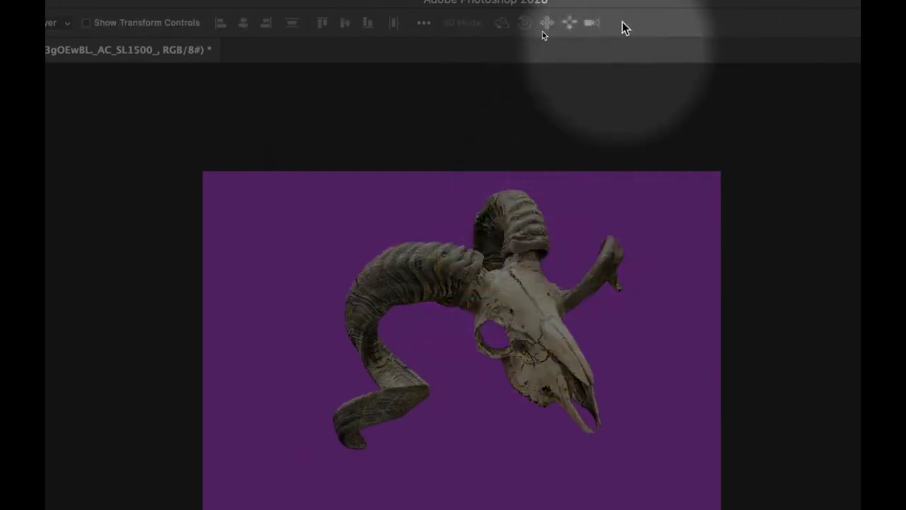
Position the skull in the canvas's upper-right area and duplicate it twice, placing one copy farther left and one at the lower right
drag(584, 282, 515, 331)
drag(515, 219, 583, 234)
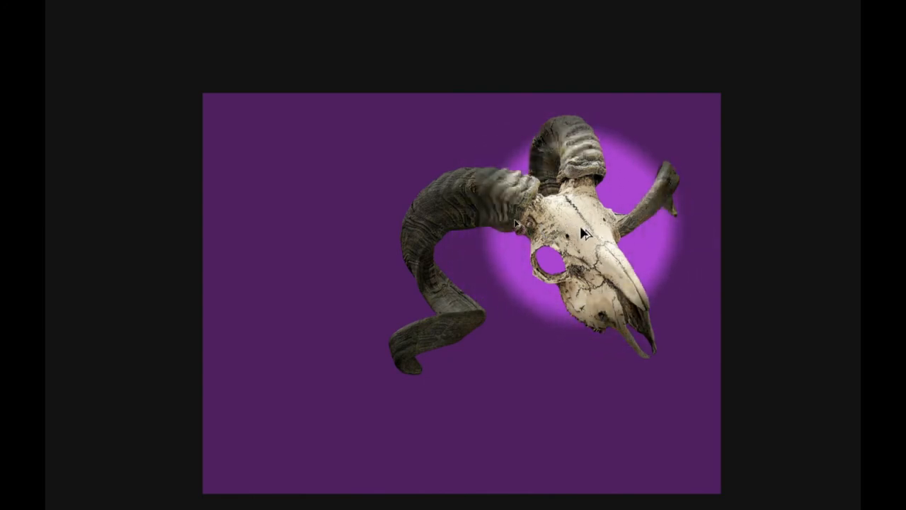
drag(583, 234, 634, 451)
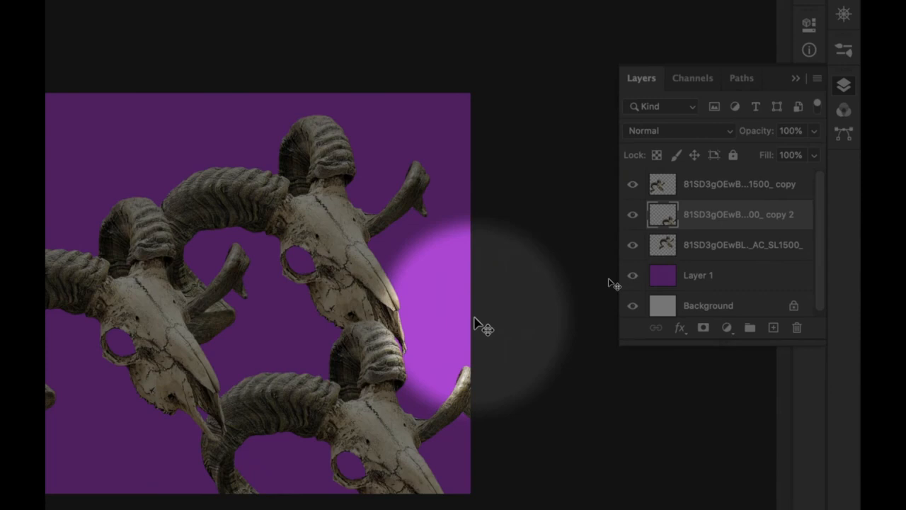
Copy the upper-right skull, paste it as a new layer, and move the pasted skull to the canvas's upper-left area
click(330, 249)
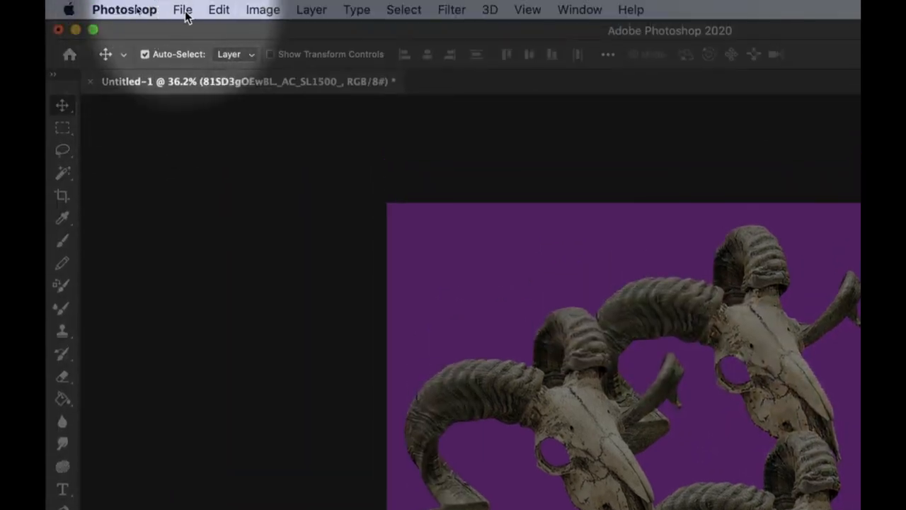
click(183, 10)
mouse_move(210, 13)
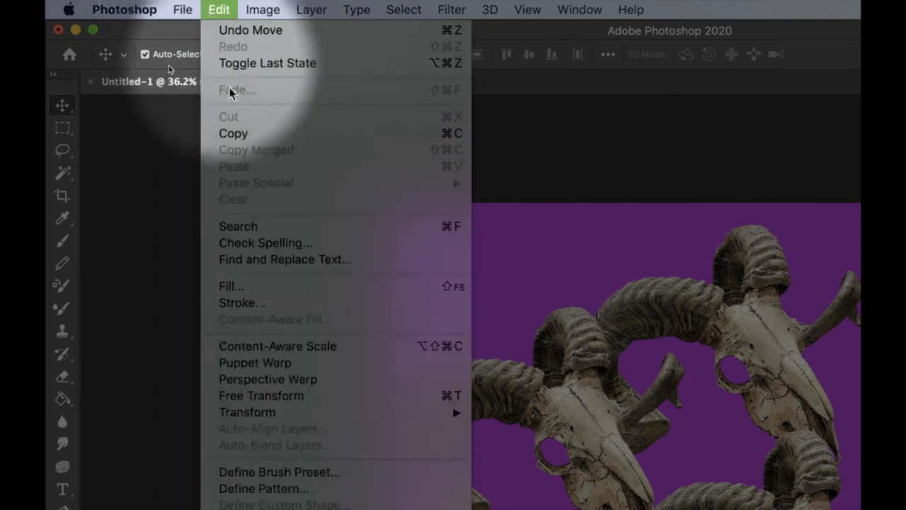
click(269, 135)
click(218, 9)
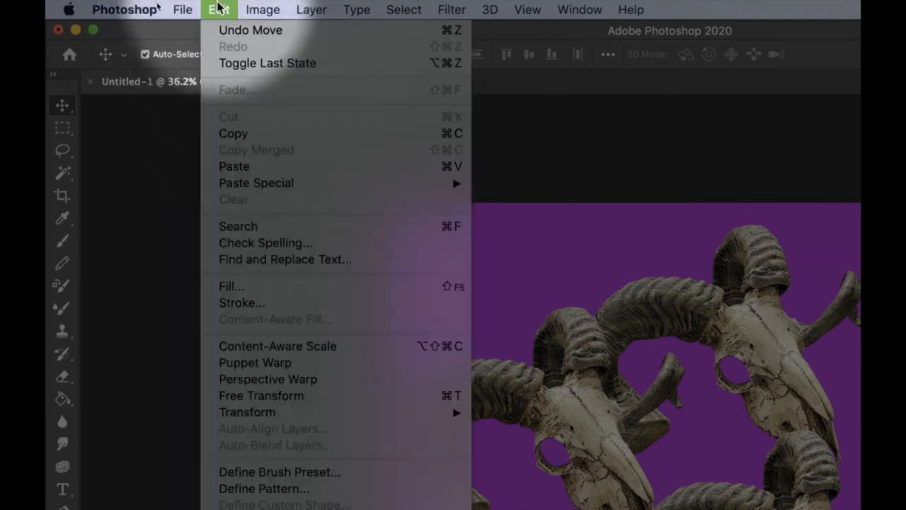
click(275, 169)
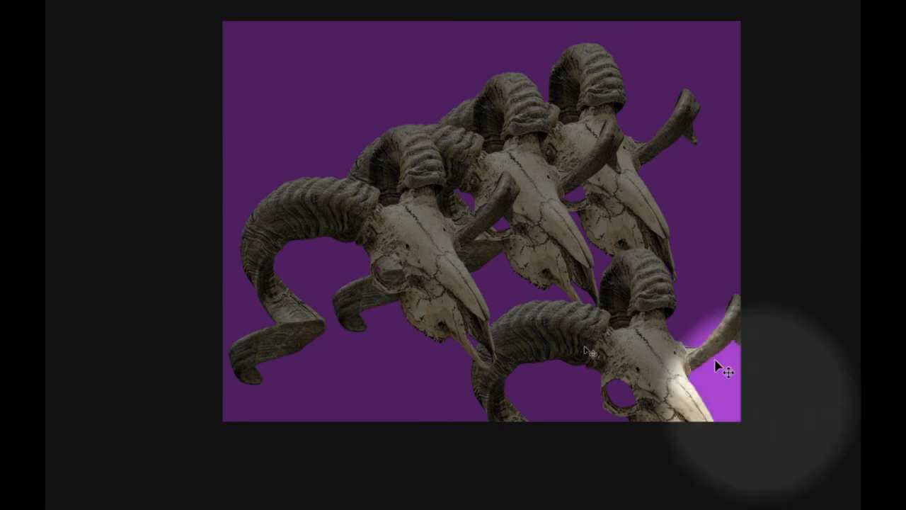
drag(543, 216, 442, 125)
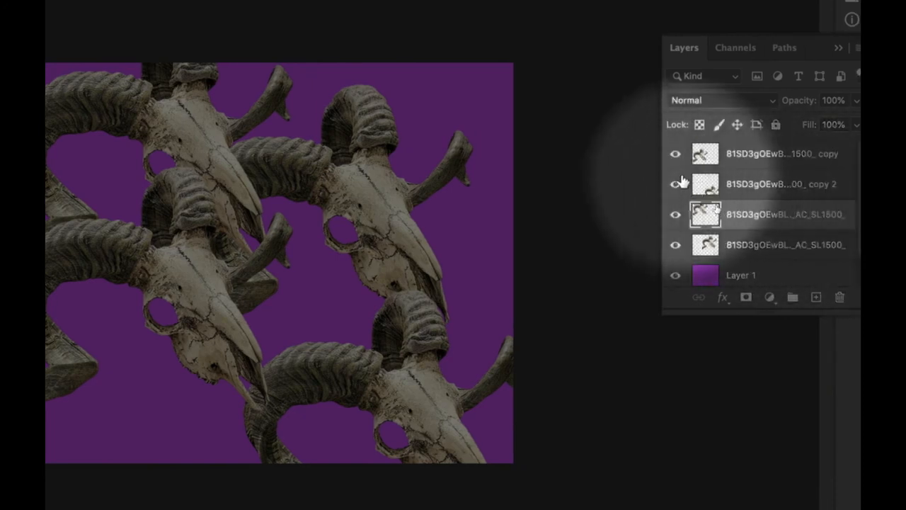
Hide the three skull layers beneath the top one in turn and show them all again
click(676, 213)
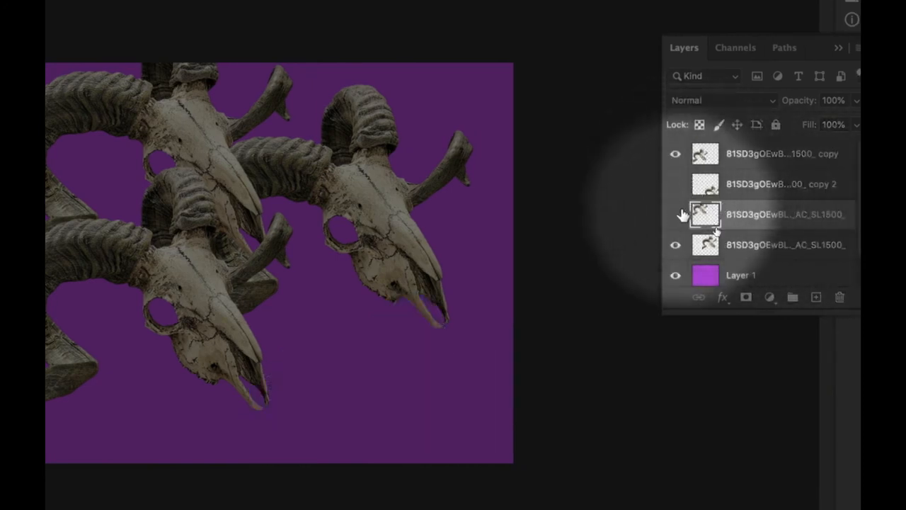
click(676, 244)
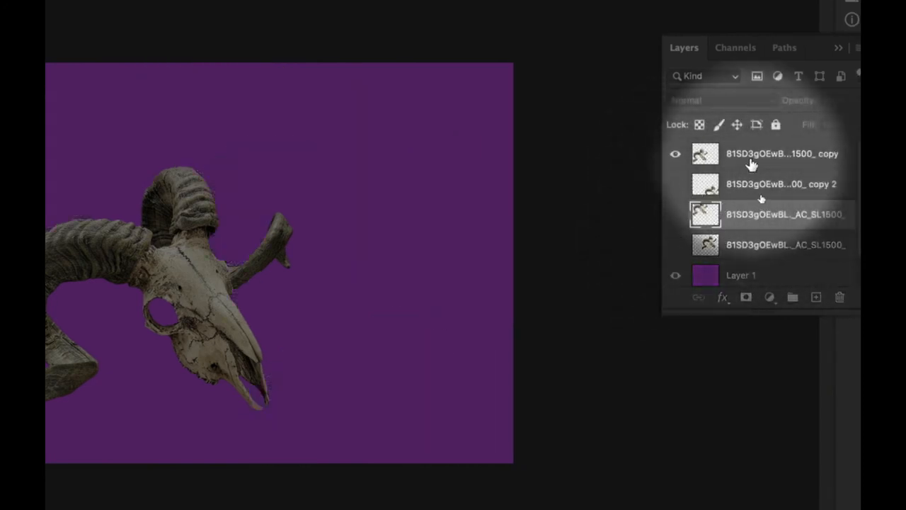
click(676, 184)
click(675, 214)
click(676, 244)
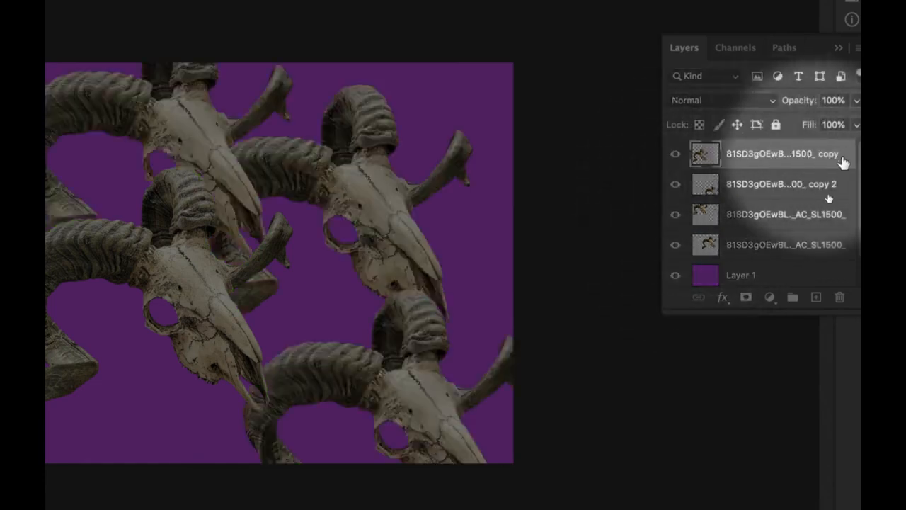
Fully lock the three skull layers beneath the top skull layer
click(803, 184)
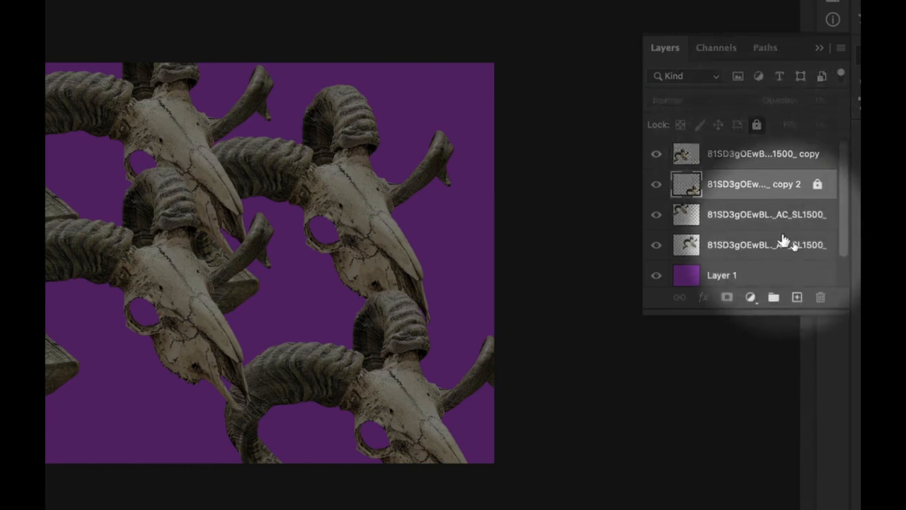
click(757, 125)
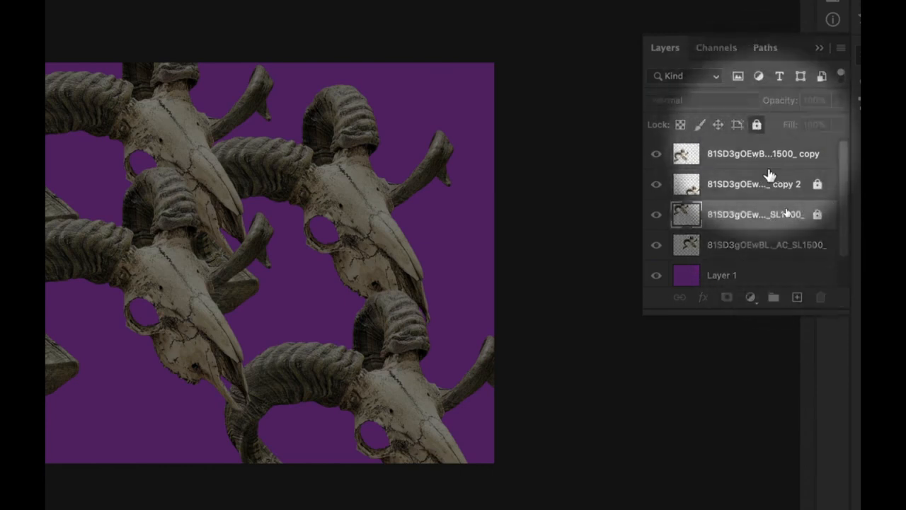
click(775, 245)
click(758, 126)
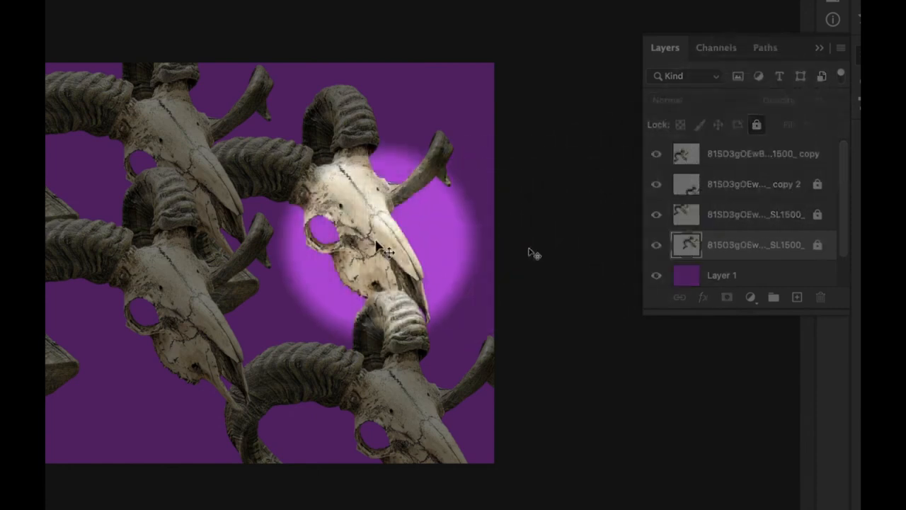
Try to move the locked upper-right skull on the canvas, and undo the resulting shifts of the purple background layer
drag(379, 245, 421, 281)
drag(367, 216, 413, 264)
key(super+z)
drag(374, 209, 461, 275)
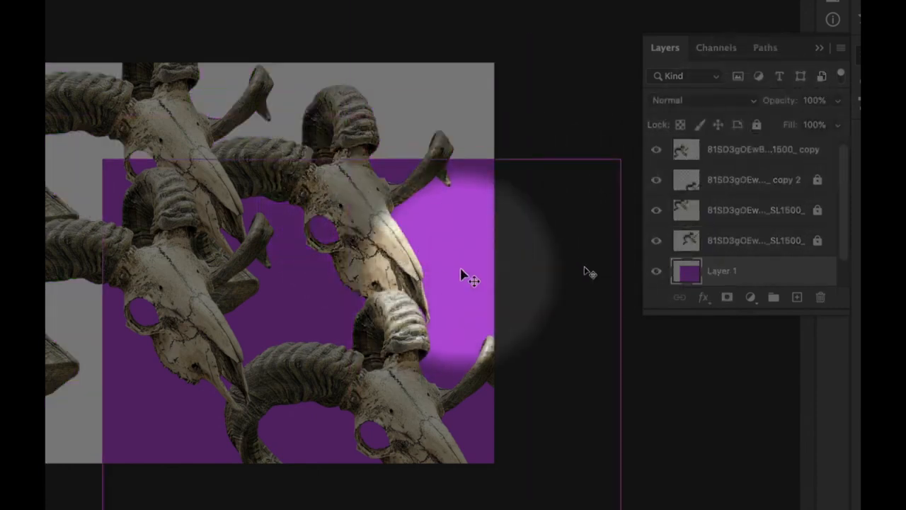
key(super+z)
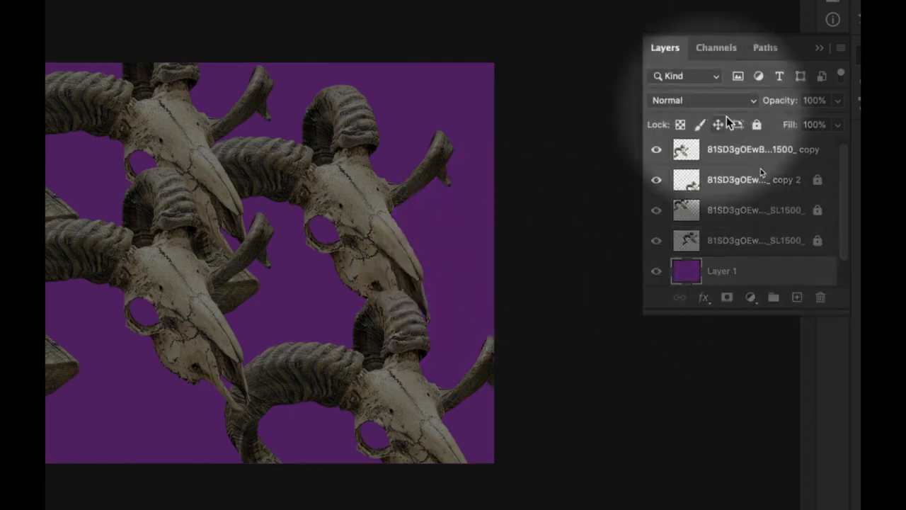
Clear the existing skull layer locks, and fully lock Layer 1 and the three skull layers directly above it
click(756, 125)
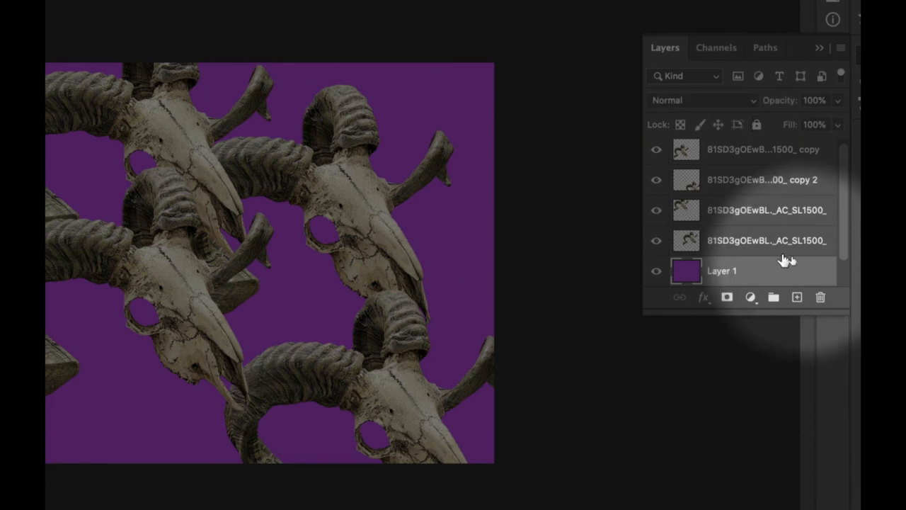
click(756, 125)
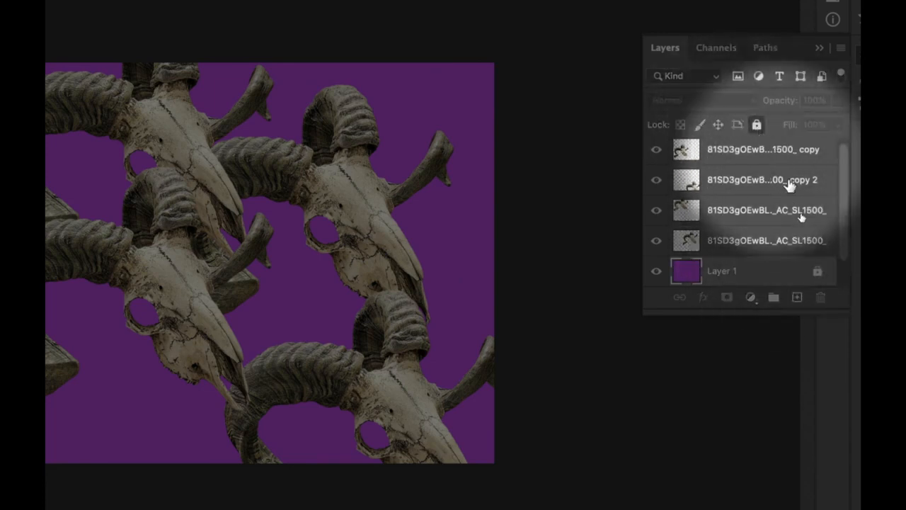
click(778, 241)
click(756, 124)
click(793, 211)
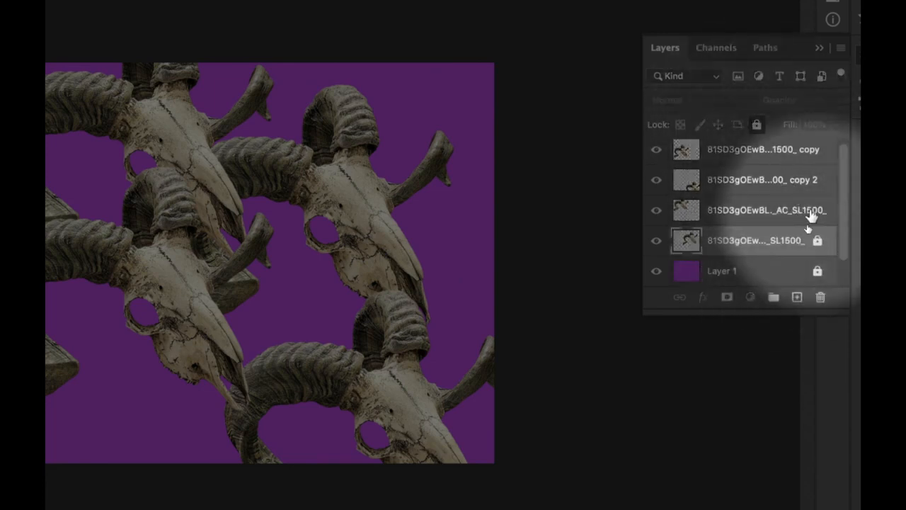
click(757, 124)
click(786, 181)
click(756, 125)
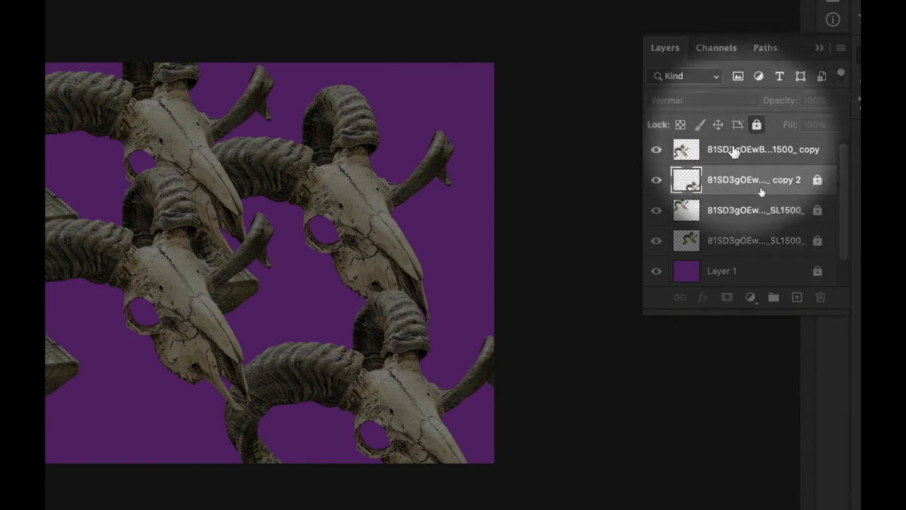
Select the unlocked top skull layer and move it across to the right side of the canvas
click(729, 152)
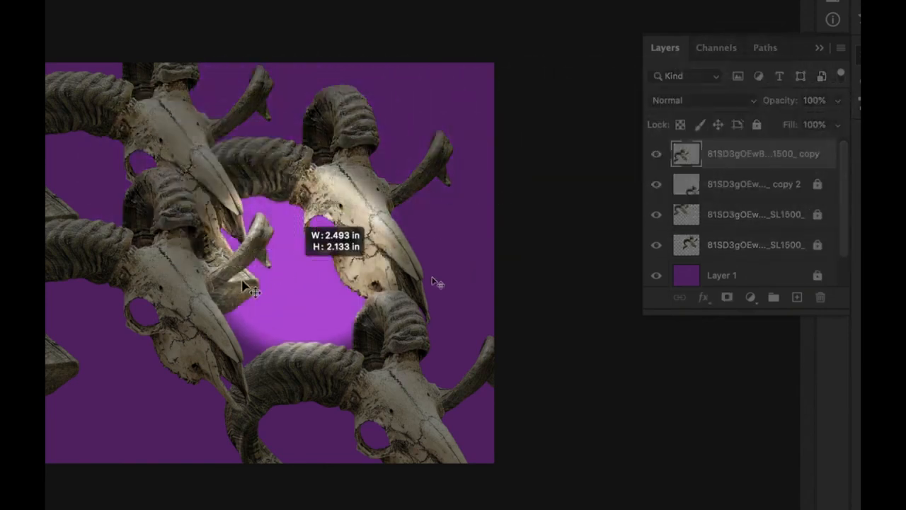
drag(180, 304, 473, 283)
Unlock the two skull layers directly beneath the top one and move the upper-left skull right and slightly down
click(818, 184)
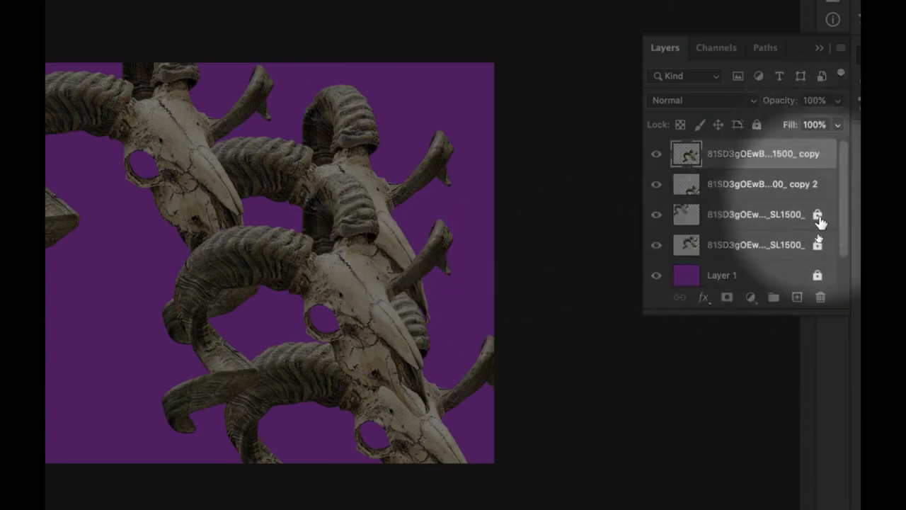
click(817, 215)
drag(474, 261, 209, 176)
drag(139, 134, 332, 204)
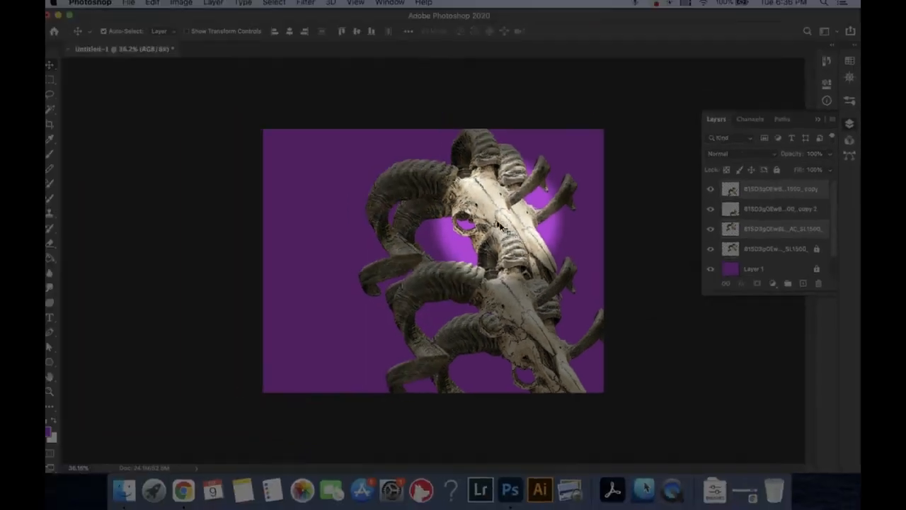